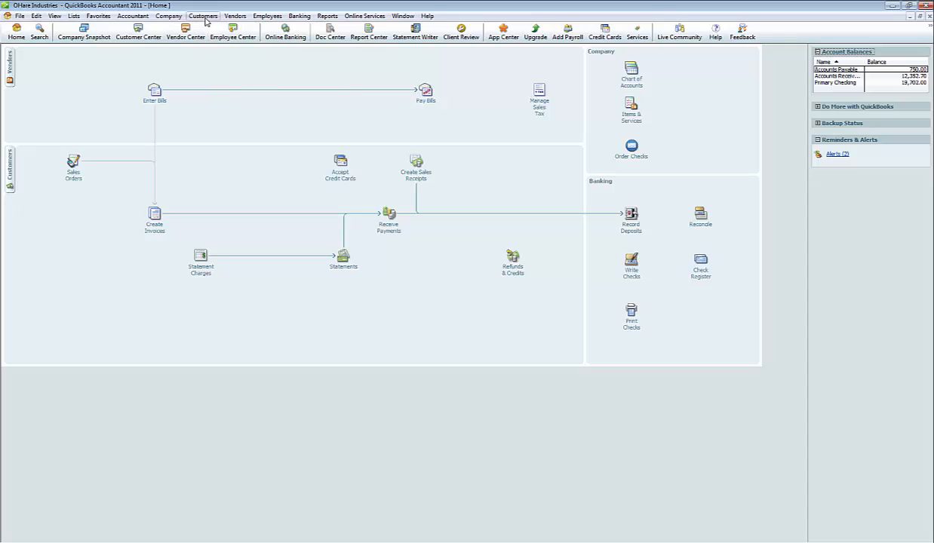
# Open the PROFITSTARS Process Payment form for customers and set the payment to apply to a specific invoice.
pyautogui.click(204, 15)
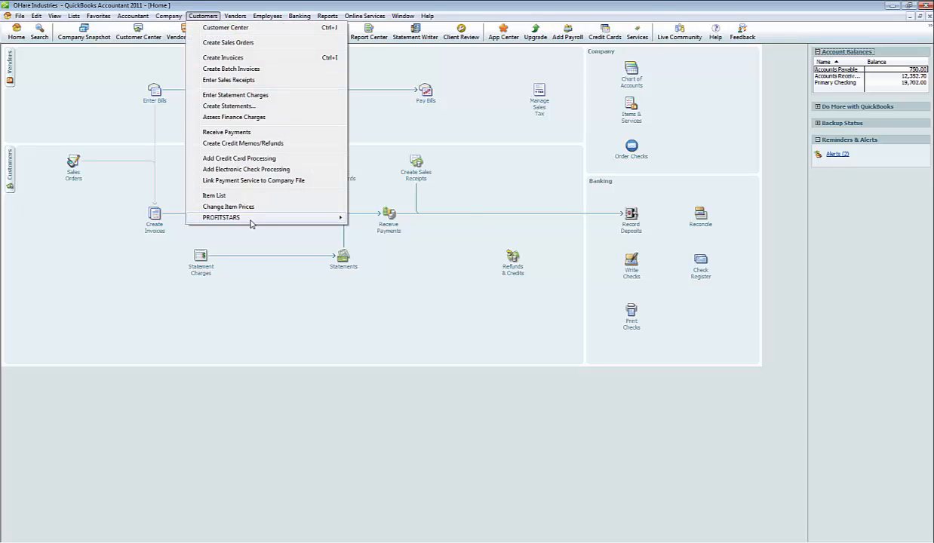
pyautogui.moveTo(252, 223)
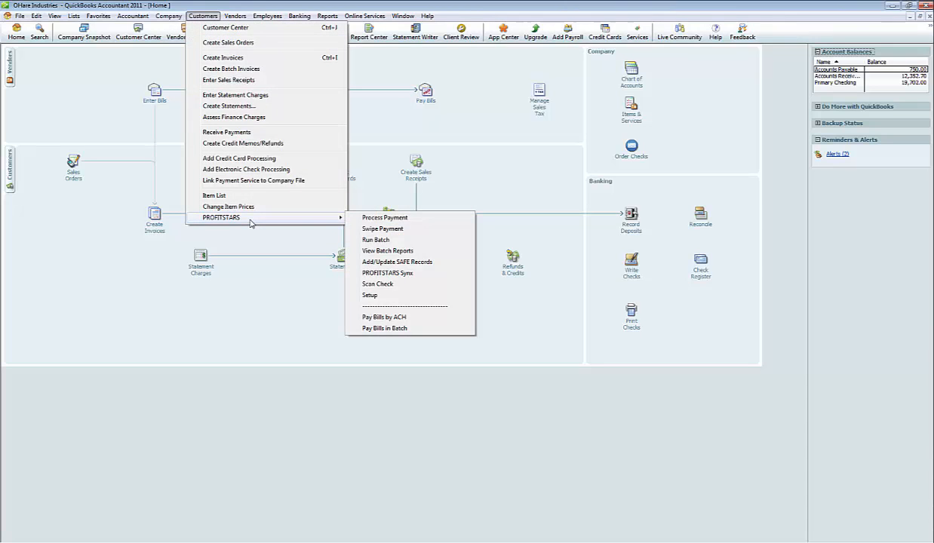
pyautogui.click(419, 219)
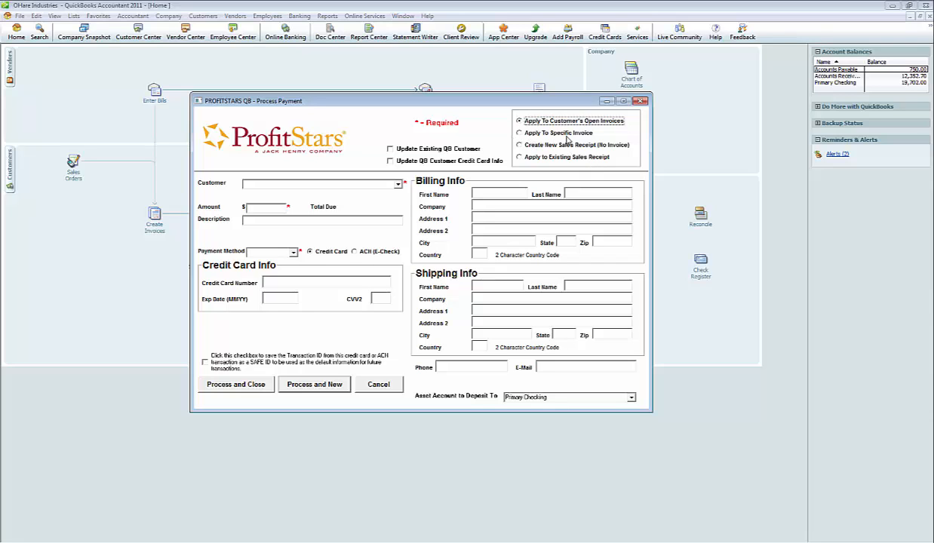
pyautogui.click(520, 134)
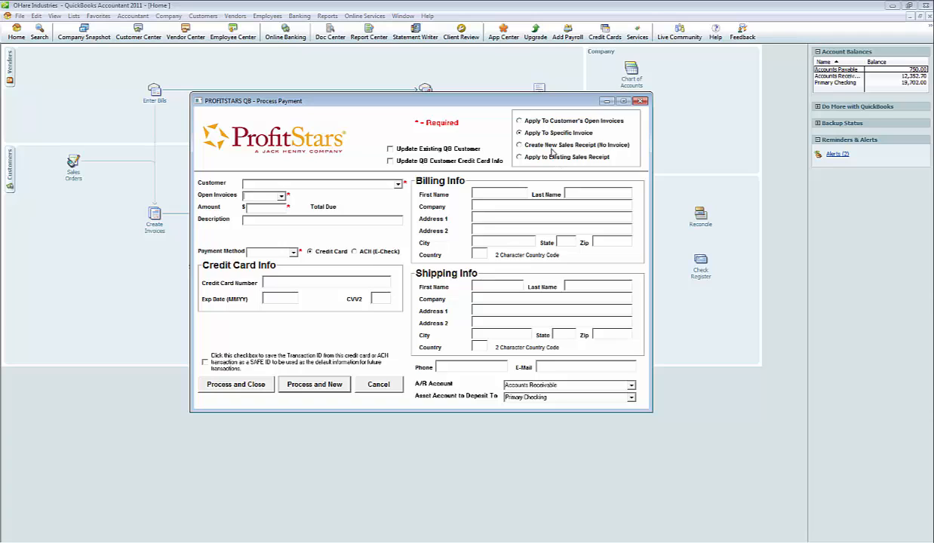
# Choose Chicago Bears as the paying customer and select open invoice 15.
pyautogui.click(398, 185)
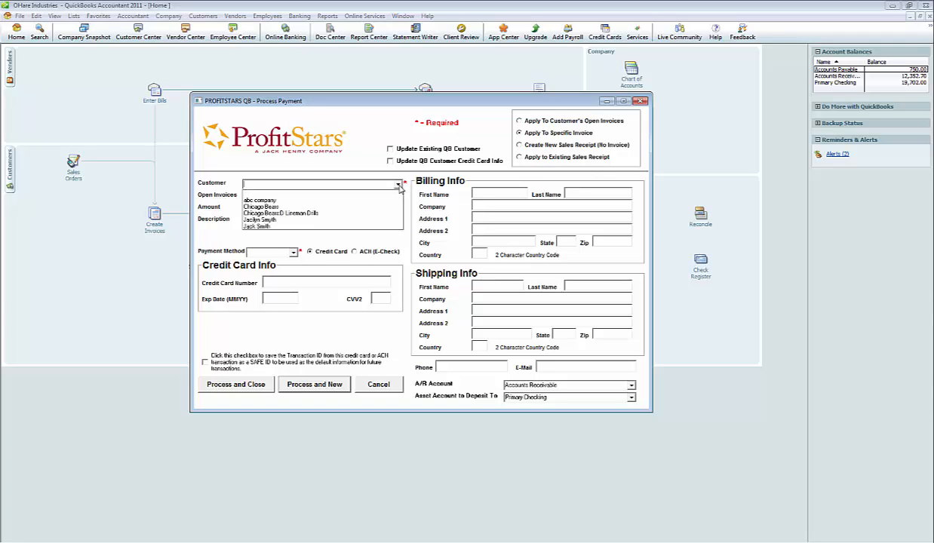
pyautogui.click(341, 207)
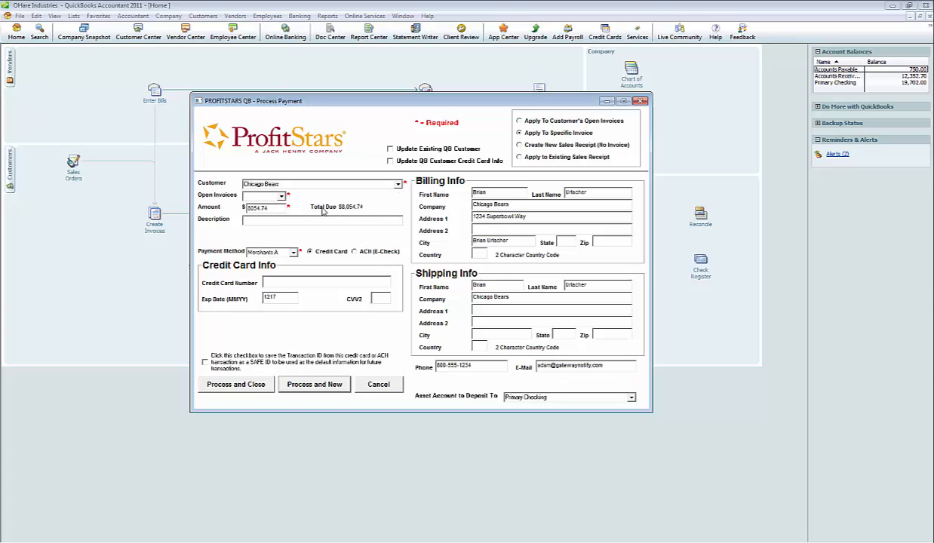
pyautogui.click(276, 210)
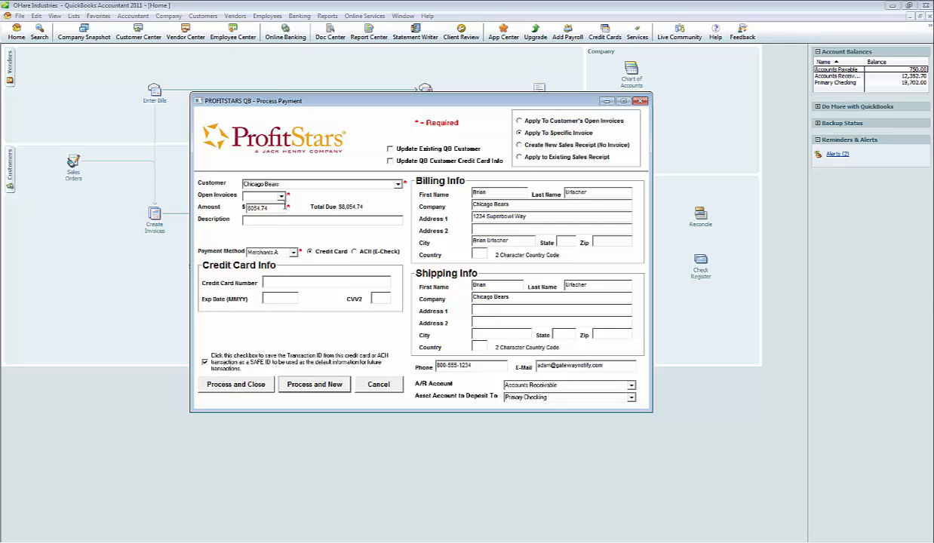
pyautogui.click(281, 196)
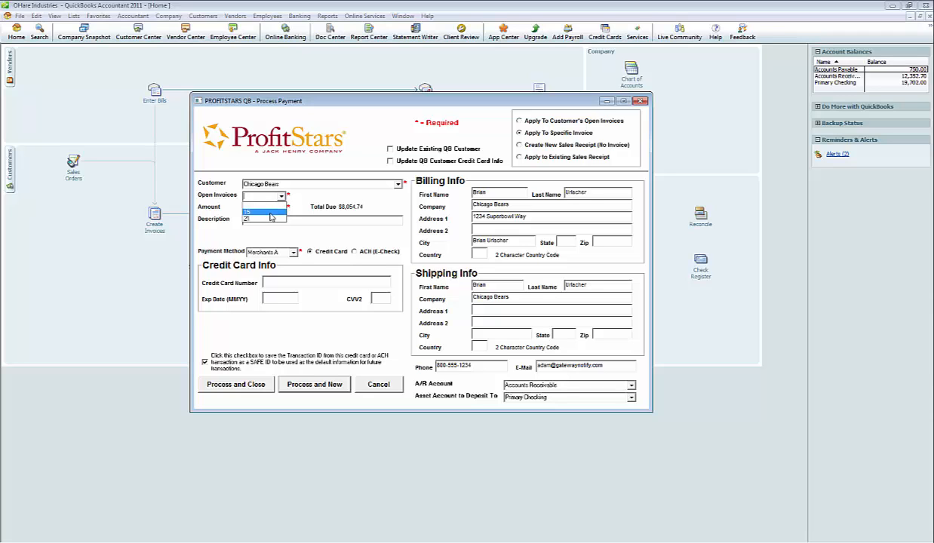
pyautogui.click(271, 213)
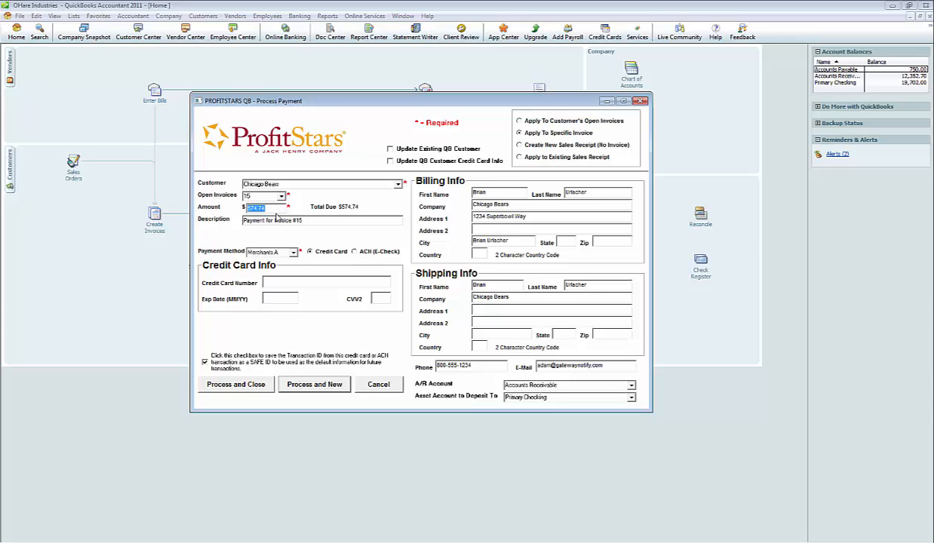
# Set the payment amount to 6.00 and replace the description with "Thanks".
pyautogui.click(276, 209)
pyautogui.doubleClick(274, 208)
pyautogui.write('5')
pyautogui.moveTo(317, 222); pyautogui.dragTo(221, 221)
pyautogui.write('Thanks')
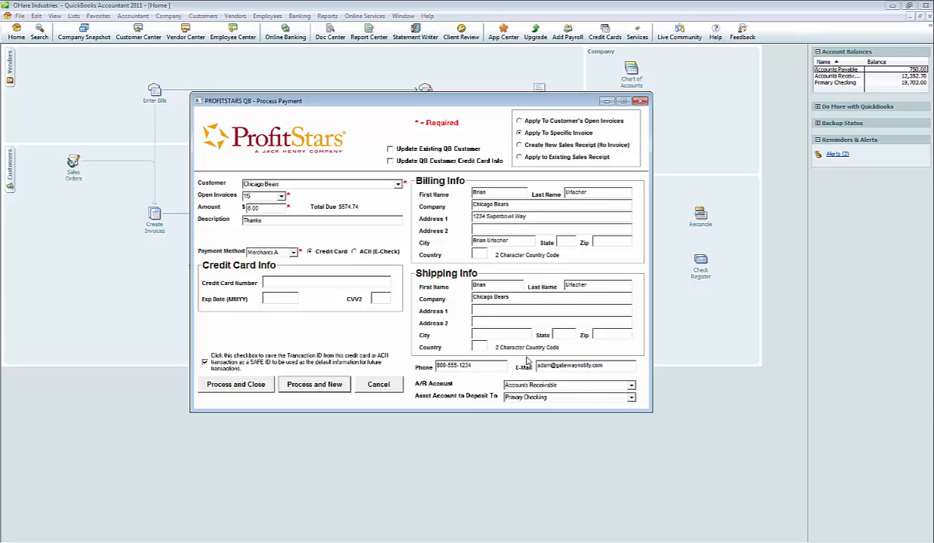
# Replace the billing city with Chicago, and turn the Update Existing QB Customer option on and off again.
pyautogui.tripleClick(522, 243)
pyautogui.write('Chicago')
pyautogui.click(390, 150)
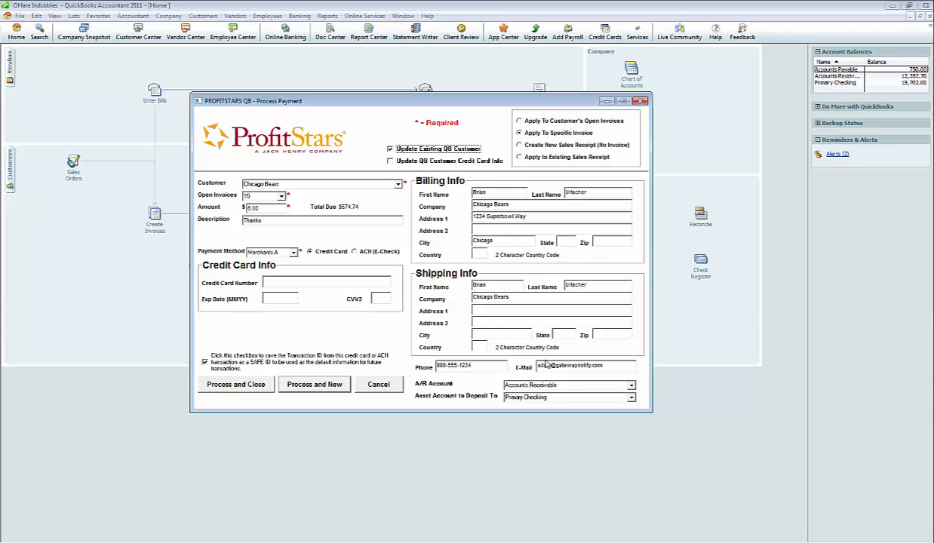
pyautogui.click(389, 150)
# Switch the payment type to ACH (E-Check) and set the payment method to E-Check.
pyautogui.click(355, 252)
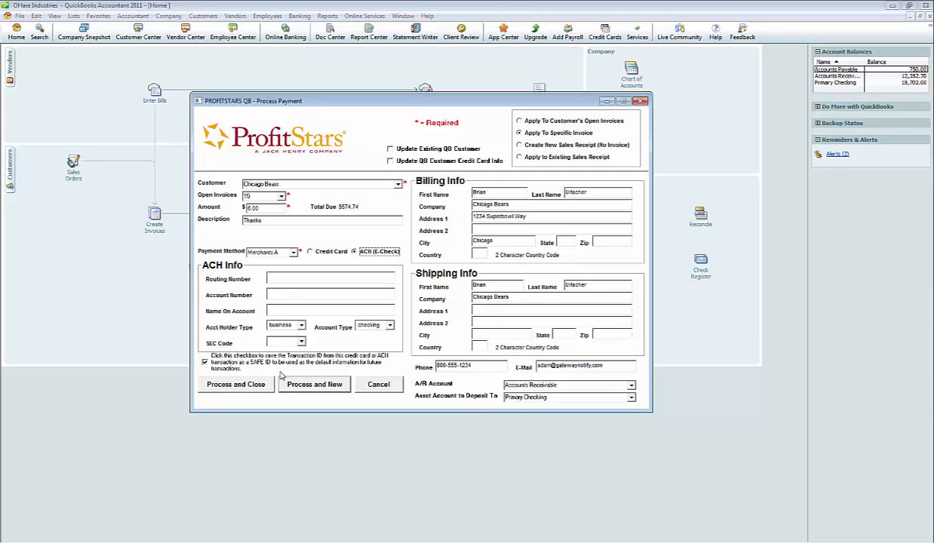
pyautogui.click(289, 252)
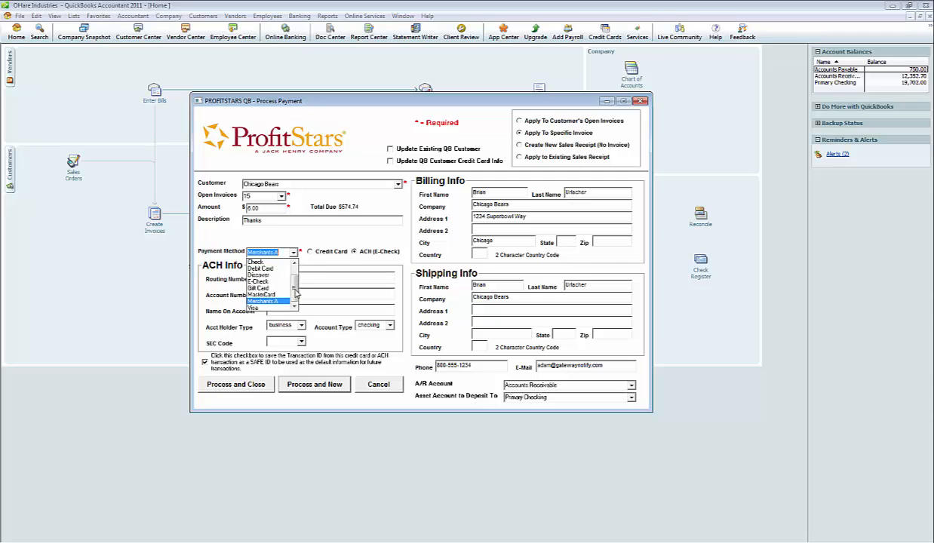
pyautogui.scroll(1, 290, 280)
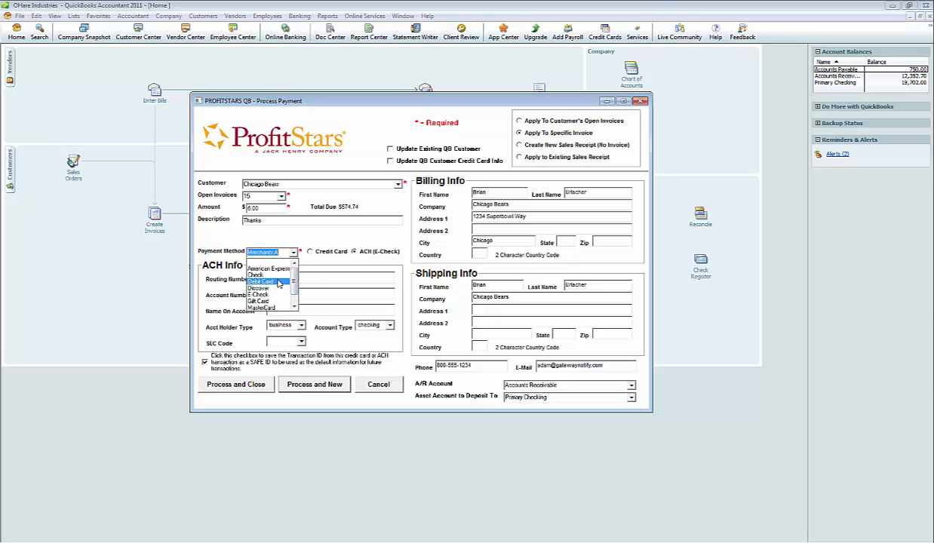
pyautogui.scroll(-2, 278, 282)
pyautogui.click(269, 282)
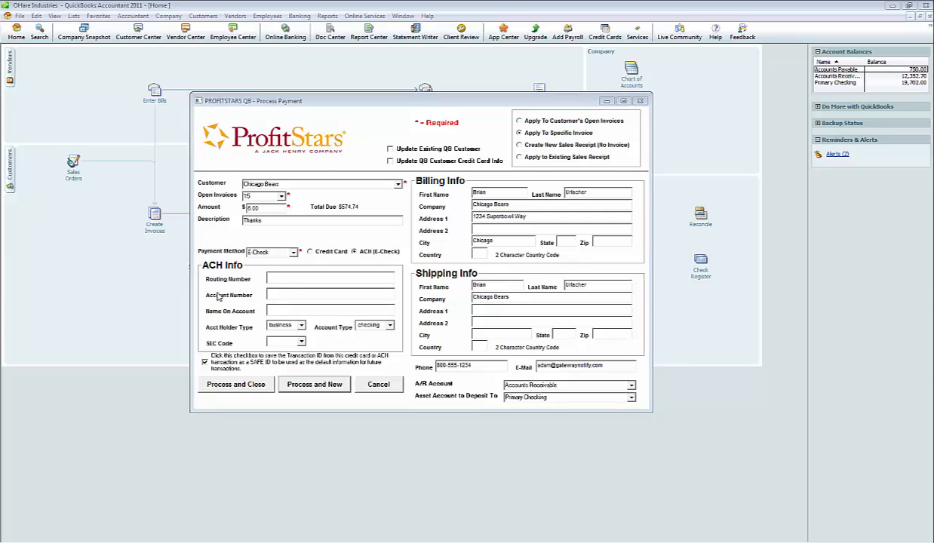
# Fill in the ACH routing number and bank account number, with Chicago Bears as the name on the account.
pyautogui.click(291, 277)
pyautogui.write('111000025')
pyautogui.click(272, 295)
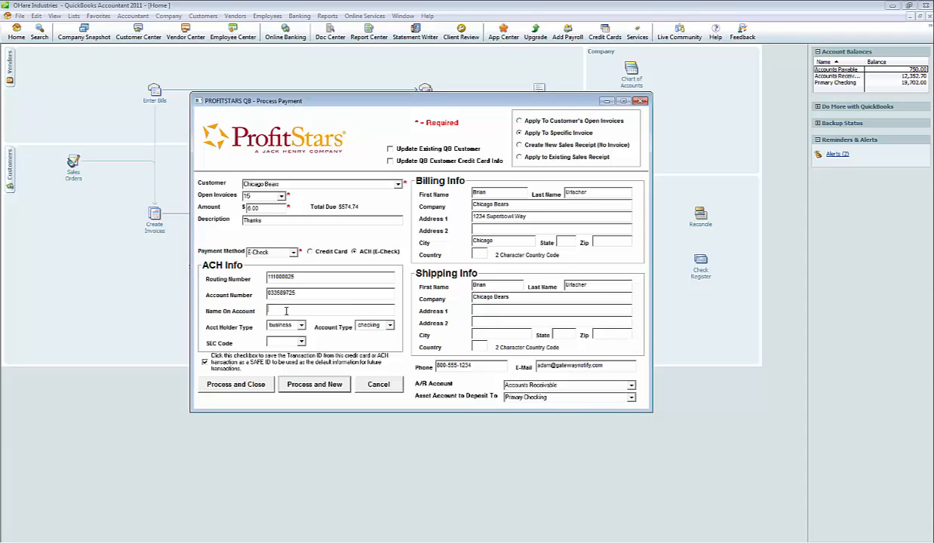
pyautogui.write('Chicago Bears')
# Set the SEC code to TEL and turn off saving the transaction as a default SAFE ID.
pyautogui.click(301, 344)
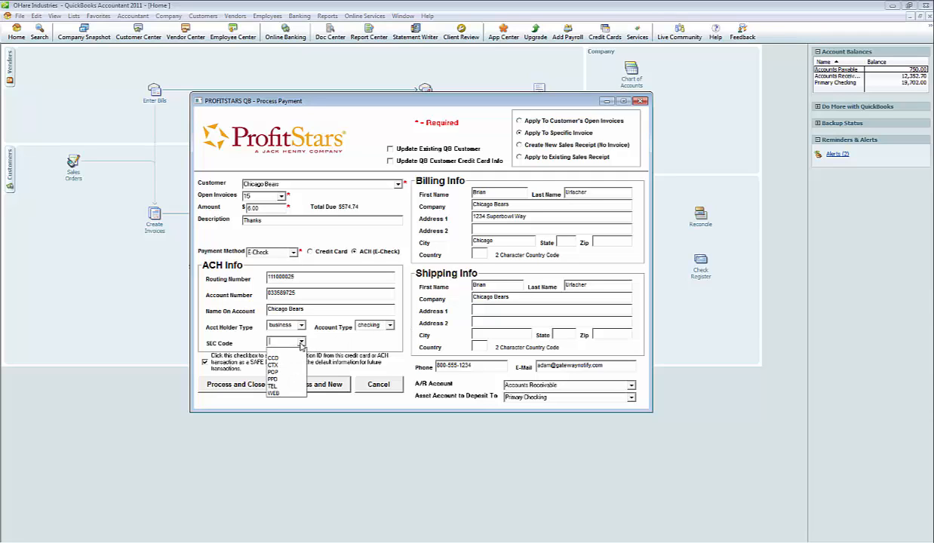
pyautogui.click(275, 387)
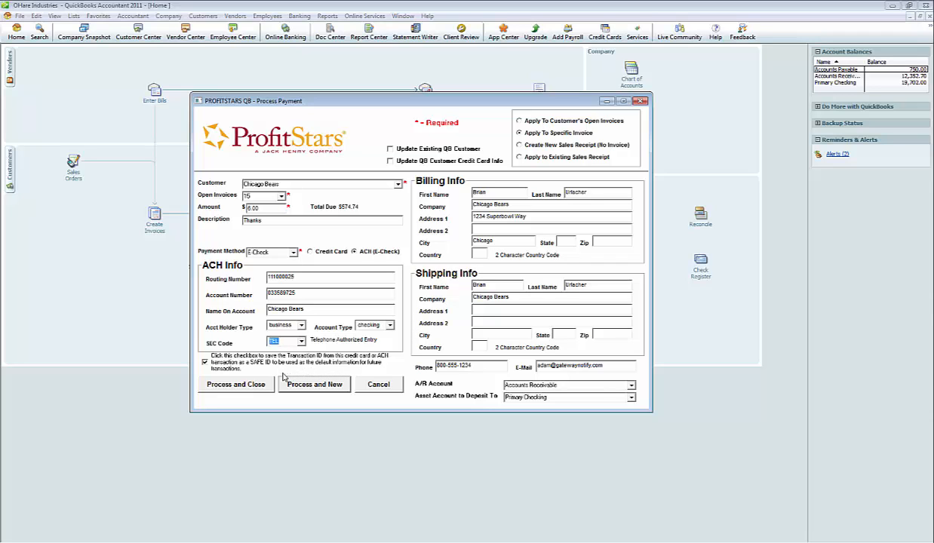
pyautogui.click(204, 361)
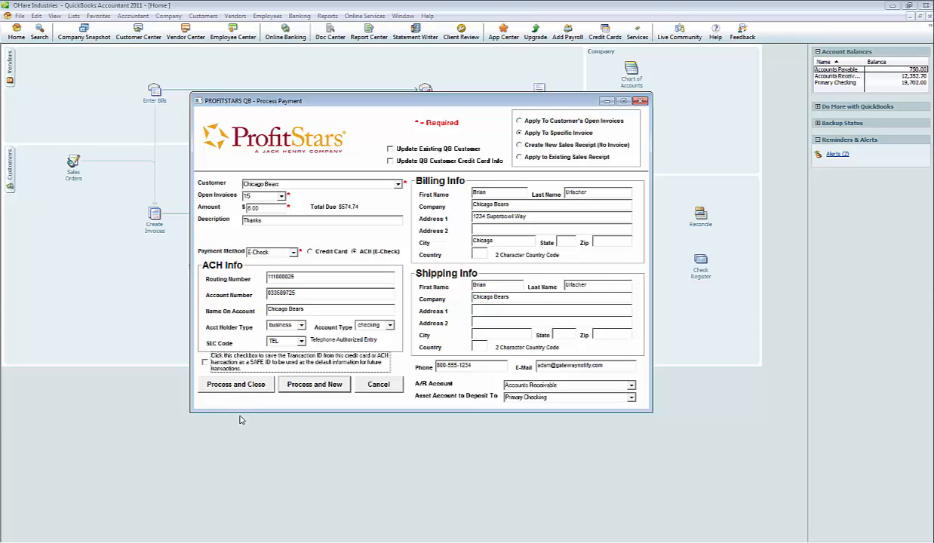
# Process the payment, closing the form, and acknowledge the transaction results.
pyautogui.click(234, 384)
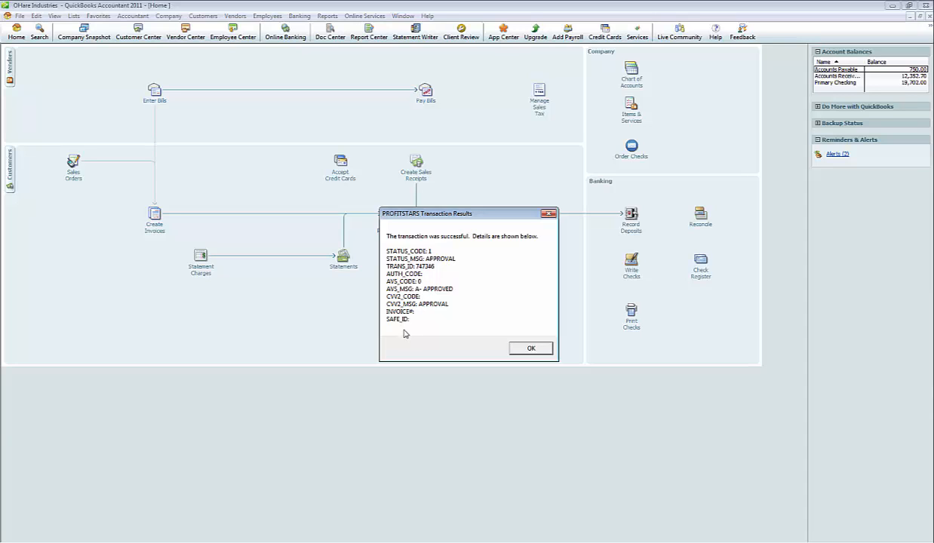
pyautogui.click(522, 347)
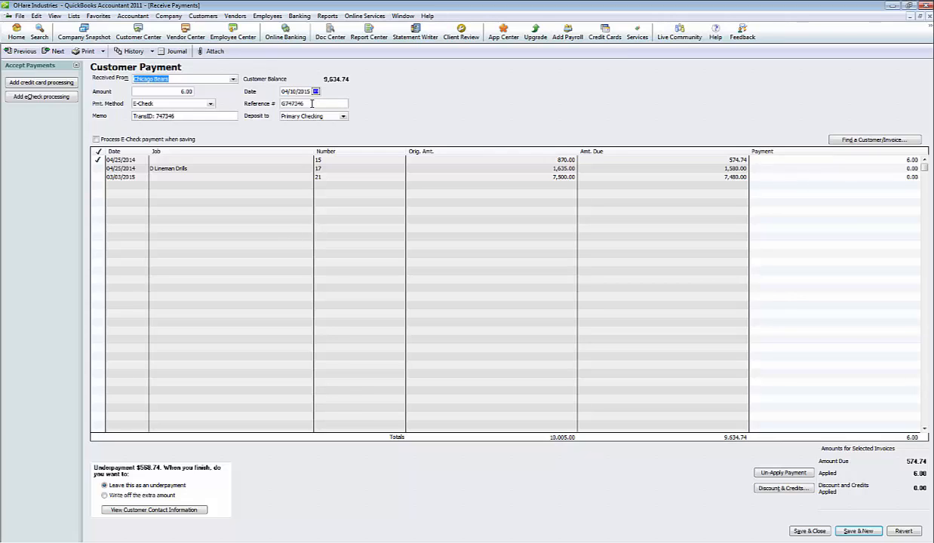
# Check the reference number and the invoice 15 line on the customer payment, and save and close it.
pyautogui.click(312, 103)
pyautogui.doubleClick(291, 104)
pyautogui.click(319, 104)
pyautogui.click(880, 160)
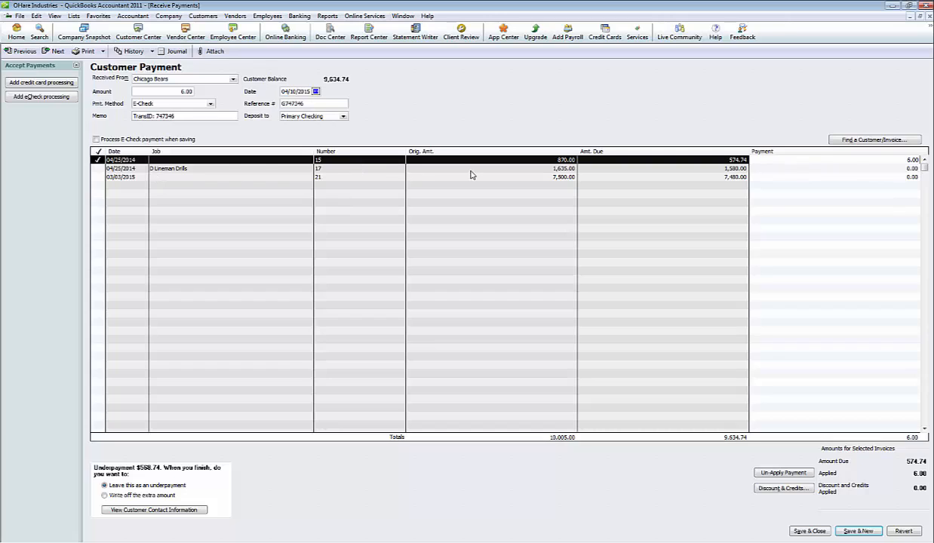
pyautogui.click(823, 315)
pyautogui.click(809, 533)
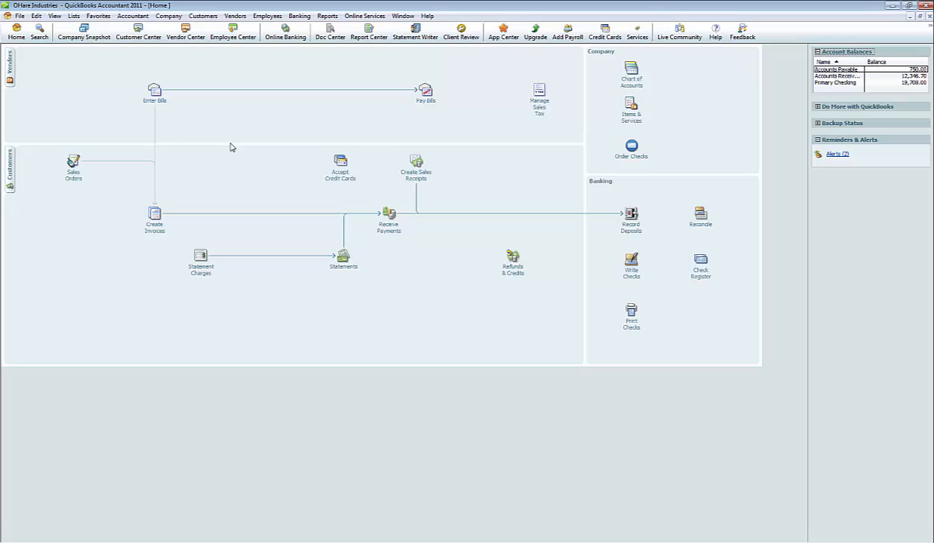
# Open the Chicago Bears record in the Customer Center and select the 04/10/2015 payment in its transaction list.
pyautogui.click(205, 16)
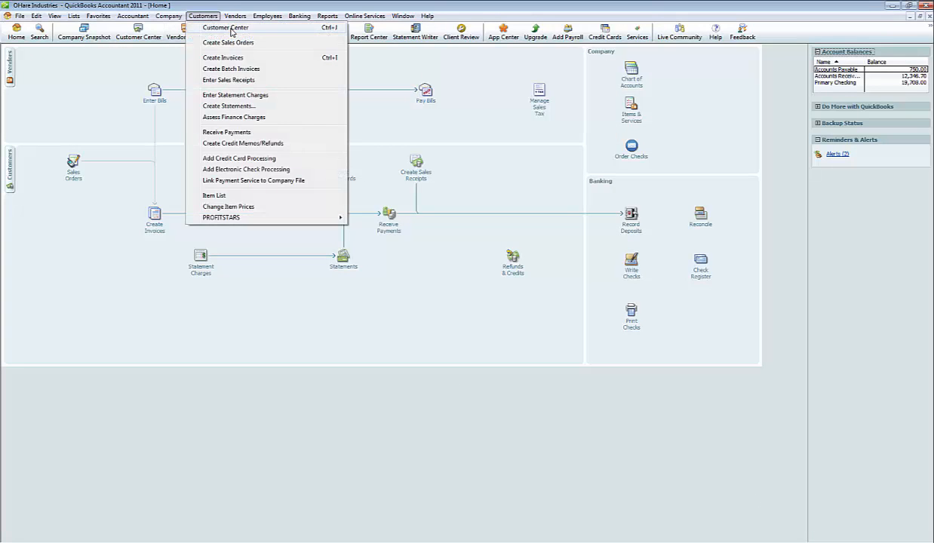
pyautogui.click(215, 27)
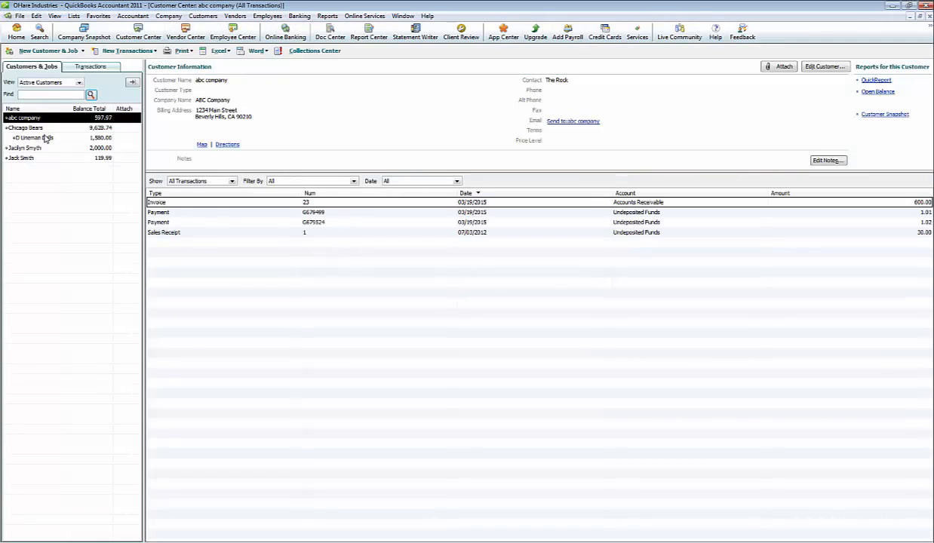
pyautogui.click(42, 128)
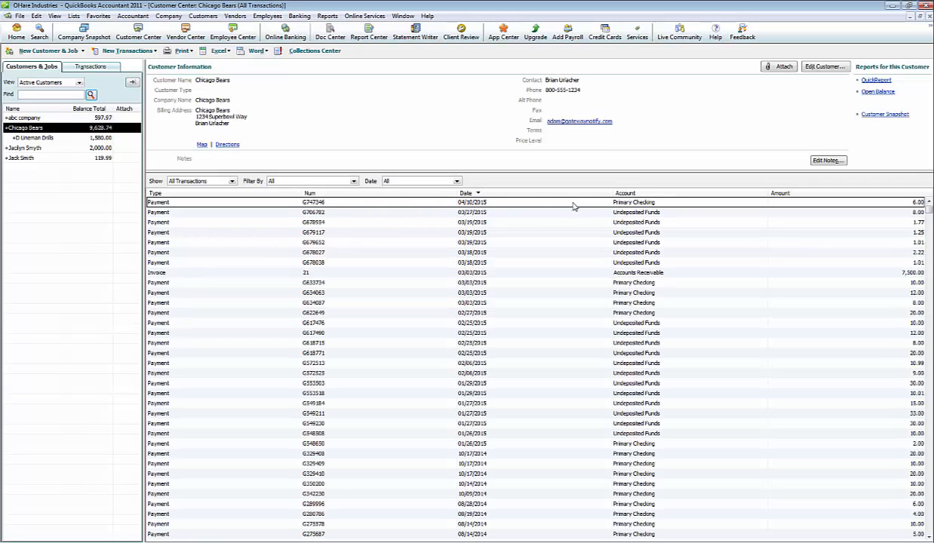
pyautogui.click(441, 202)
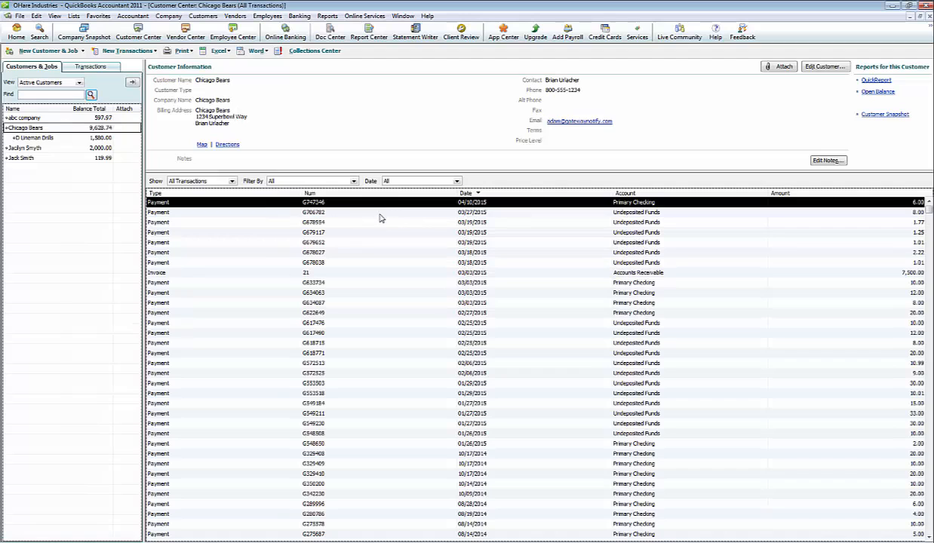